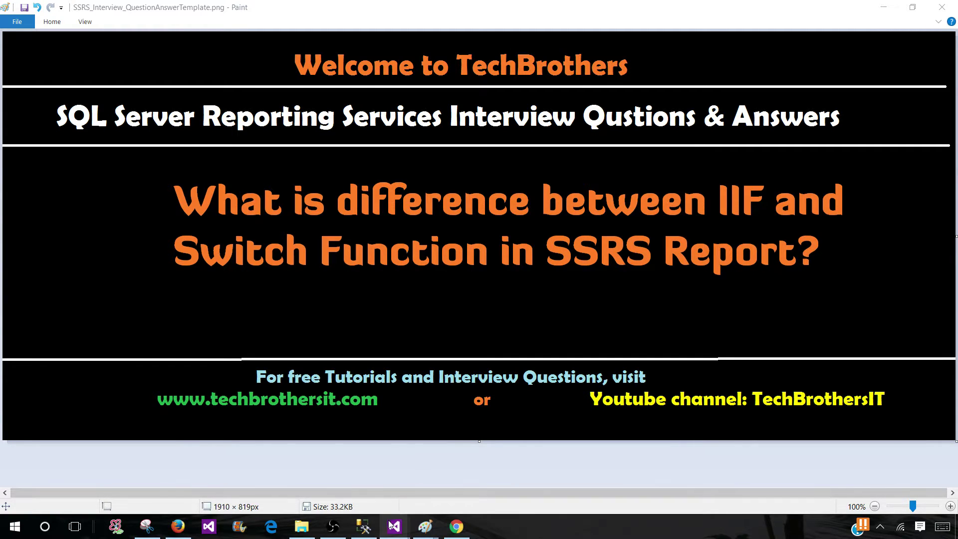
# Select the table's details row and show its BackgroundColor choices in the Properties pane
pyautogui.moveTo(405, 524)
pyautogui.click(369, 485)
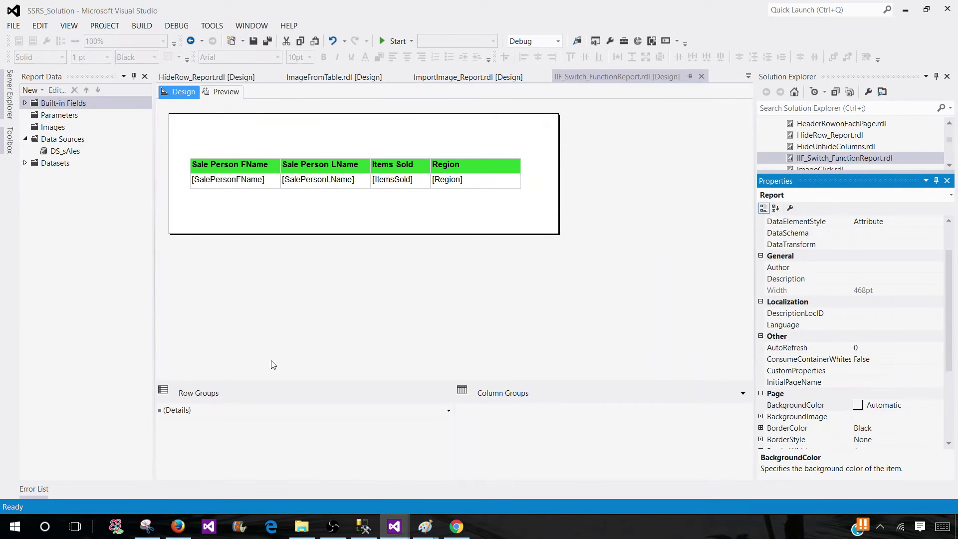
pyautogui.click(214, 208)
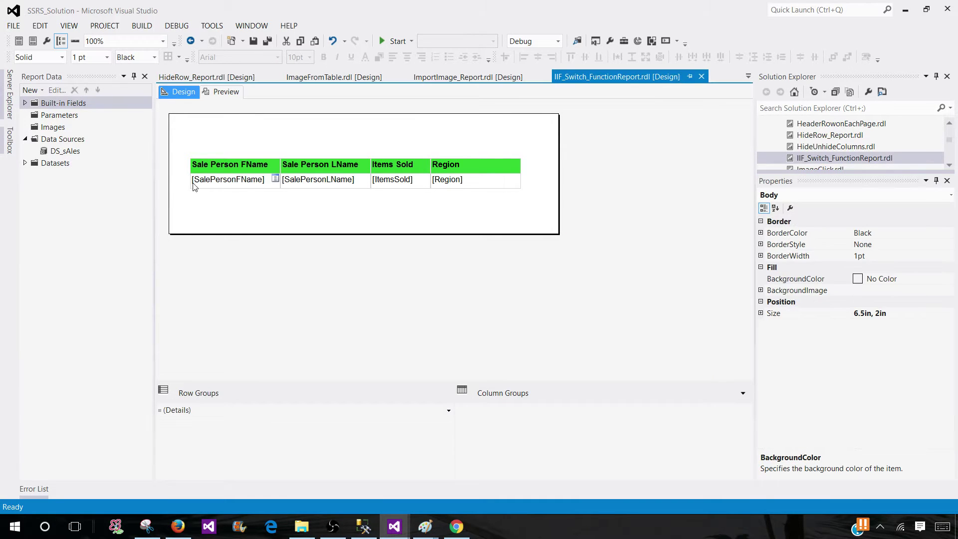
pyautogui.click(195, 183)
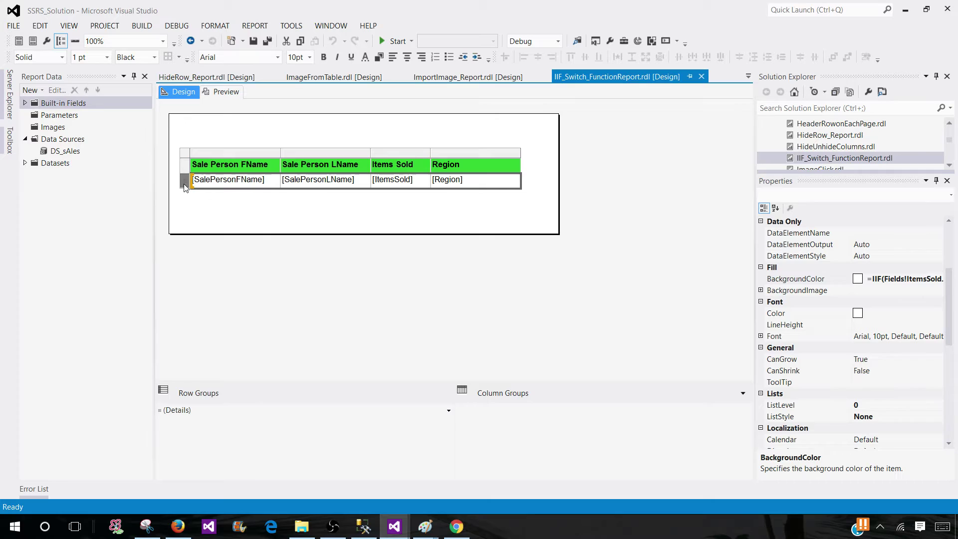
pyautogui.press('F4')
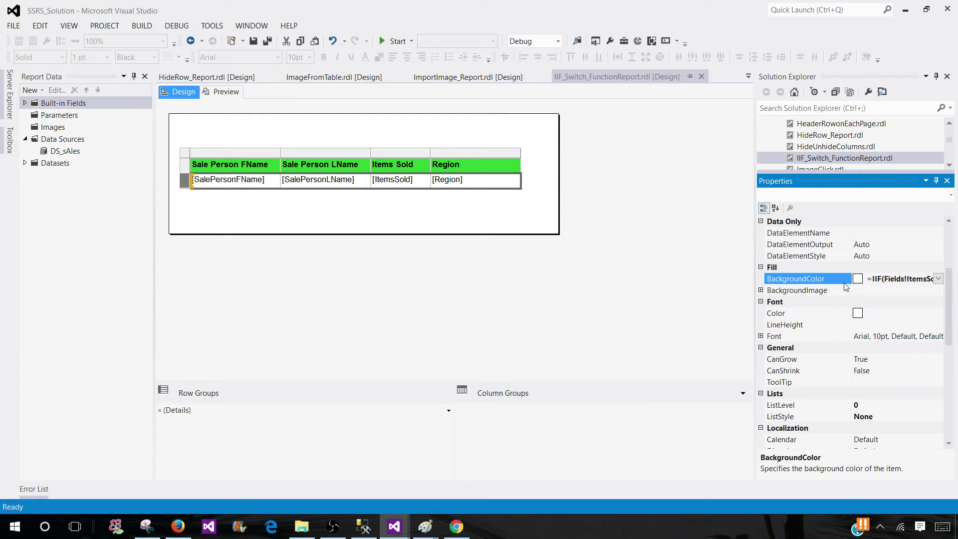
pyautogui.click(938, 278)
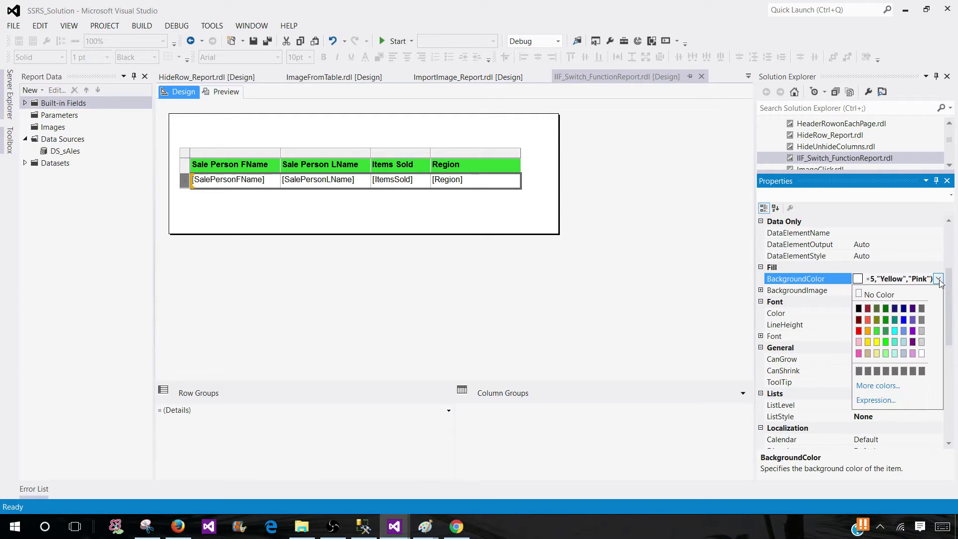
# Open the BackgroundColor expression and review its ItemsSold<=5 condition with the Yellow and Pink results
pyautogui.click(881, 402)
pyautogui.click(305, 183)
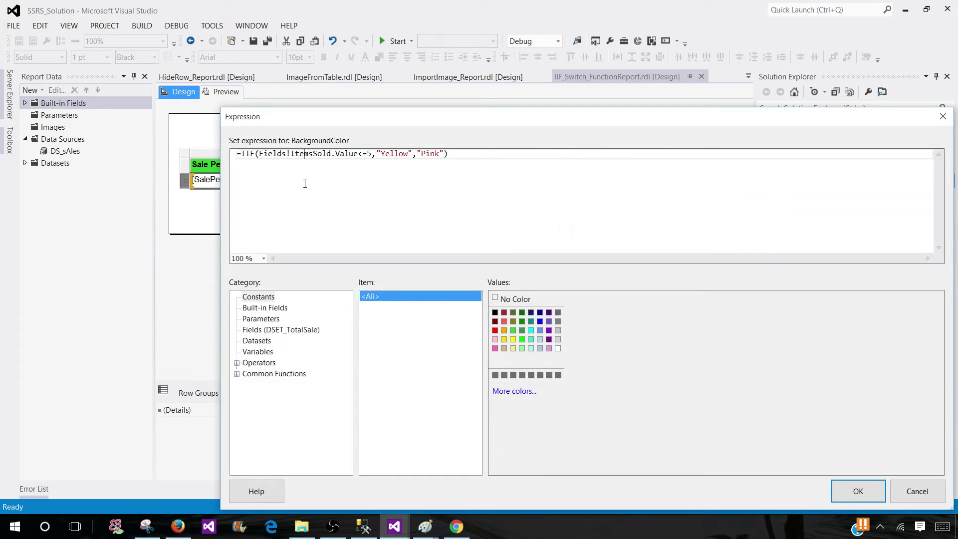
pyautogui.moveTo(257, 153); pyautogui.dragTo(374, 154)
pyautogui.click(261, 155)
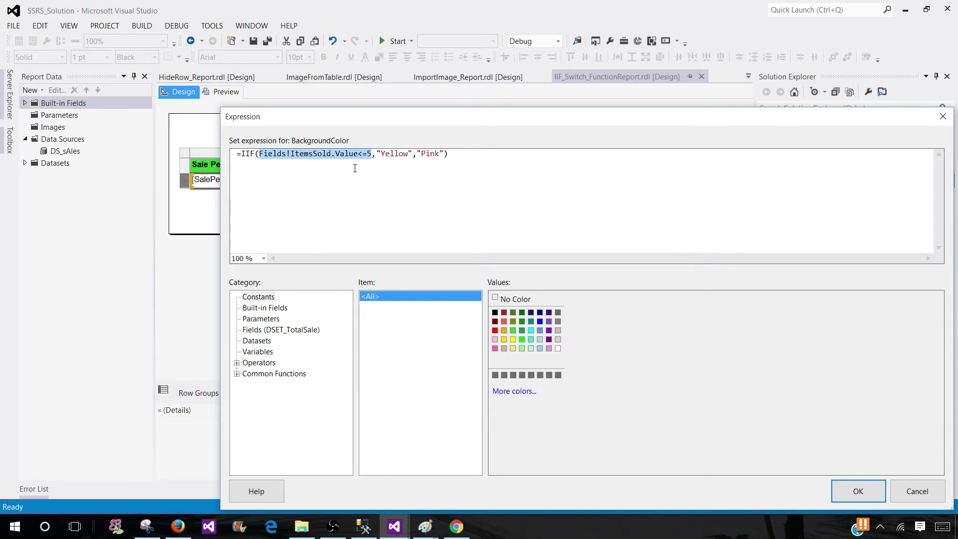
pyautogui.click(300, 153)
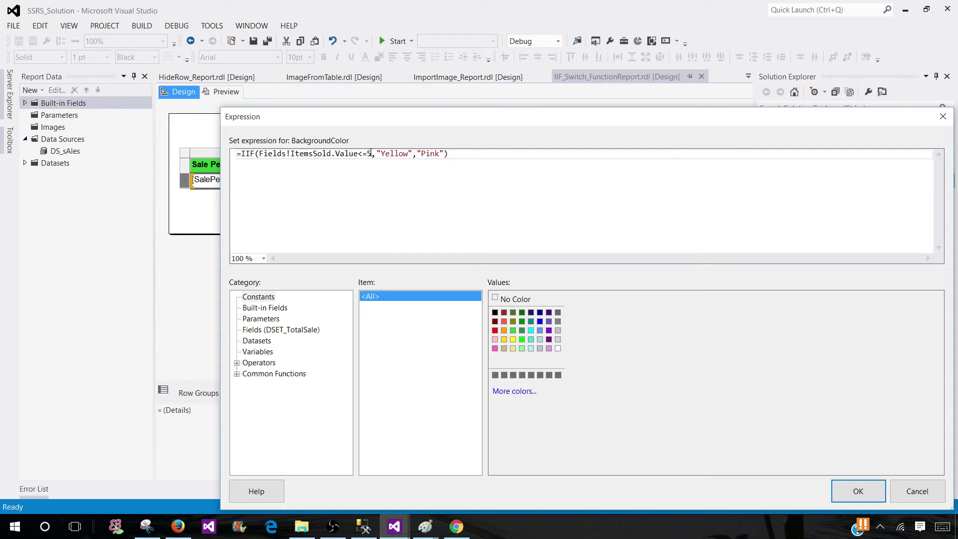
pyautogui.moveTo(377, 154); pyautogui.dragTo(448, 154)
pyautogui.click(357, 160)
pyautogui.moveTo(260, 154); pyautogui.dragTo(373, 154)
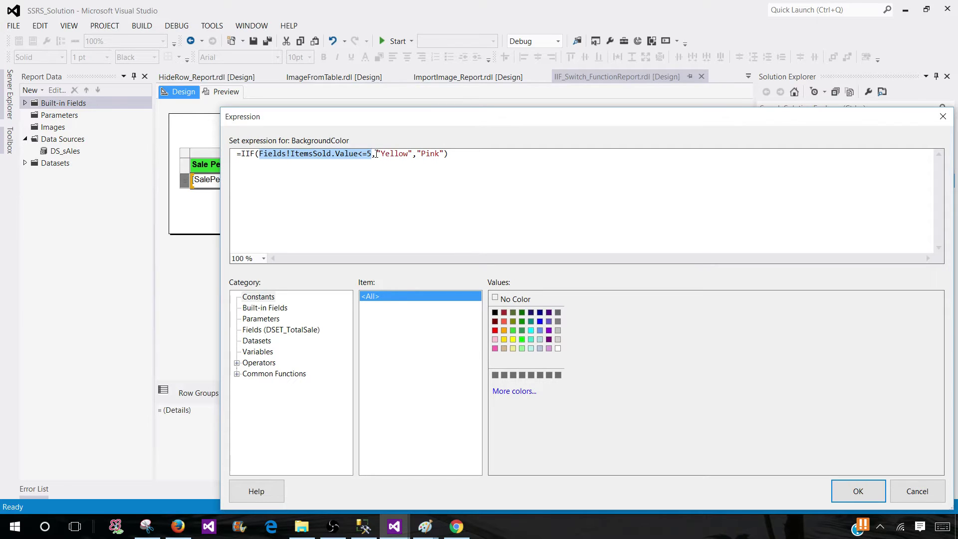
pyautogui.moveTo(377, 154); pyautogui.dragTo(444, 154)
pyautogui.click(418, 155)
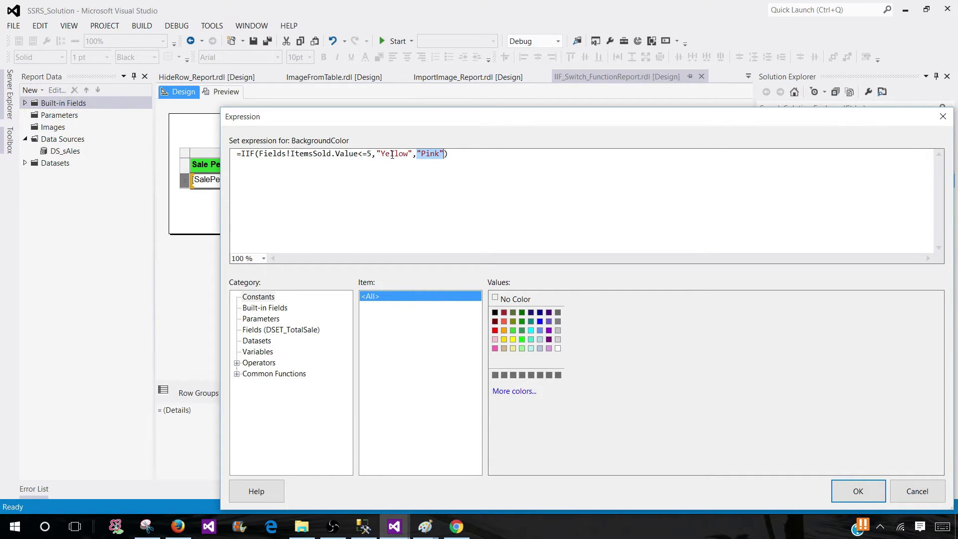
pyautogui.click(428, 156)
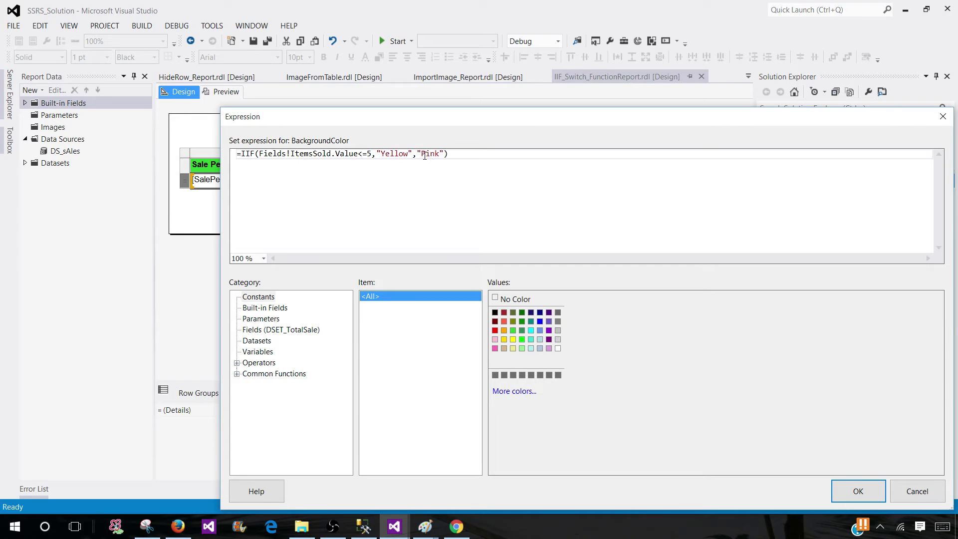
pyautogui.moveTo(373, 155); pyautogui.dragTo(262, 153)
# Add the word 'and' after the condition, then delete it, leaving the IIF expression unchanged
pyautogui.click(368, 160)
pyautogui.write('and')
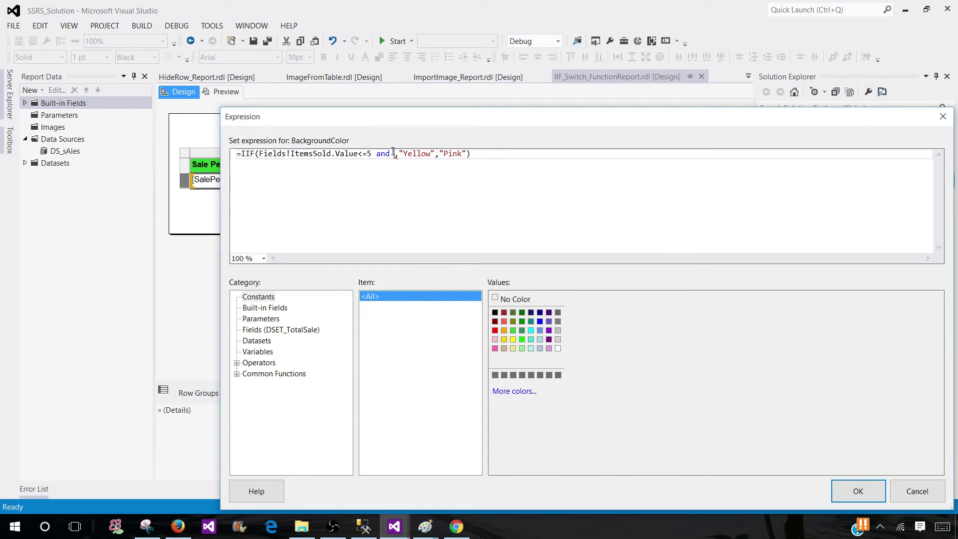
pyautogui.doubleClick(385, 154)
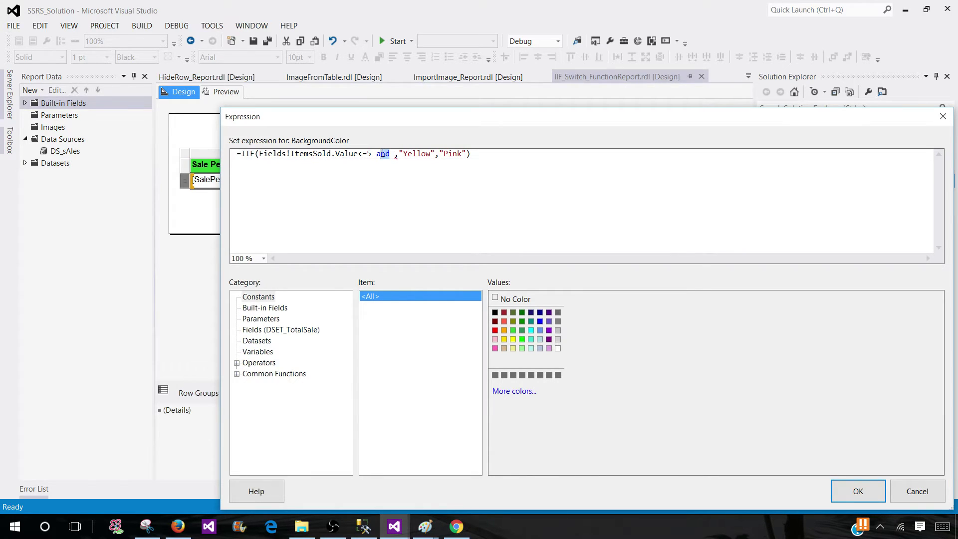
pyautogui.press('BackSpace')
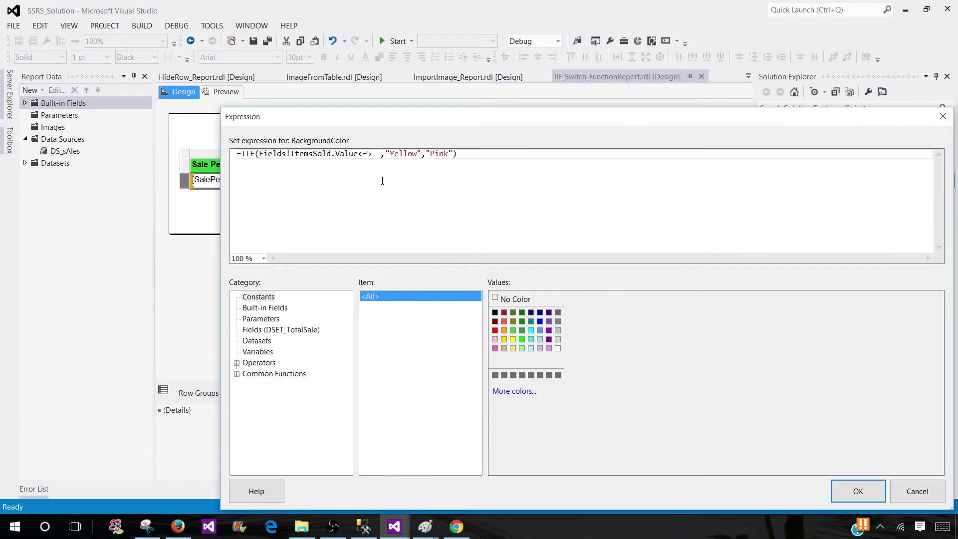
pyautogui.click(246, 153)
# Accept the IIF expression and preview the report with its yellow and pink rows
pyautogui.click(869, 497)
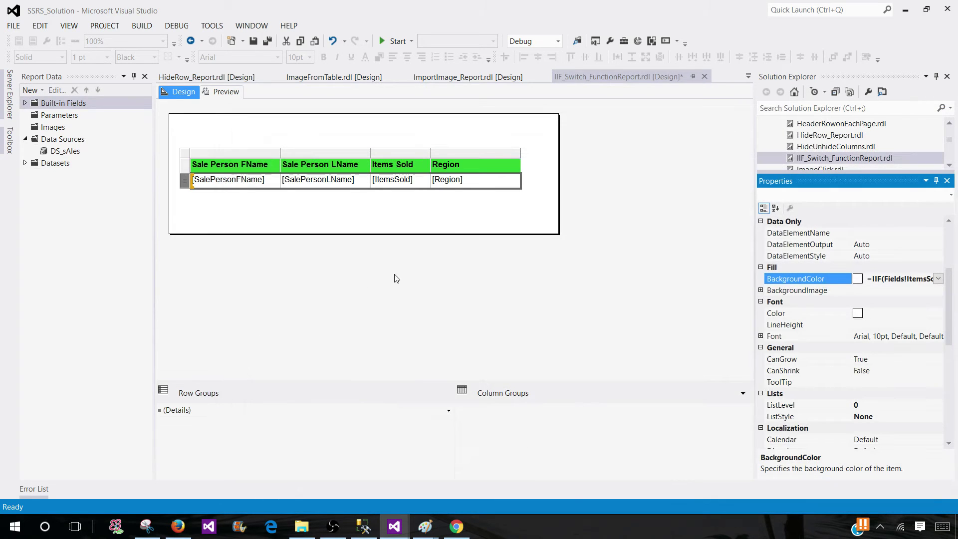
pyautogui.click(227, 92)
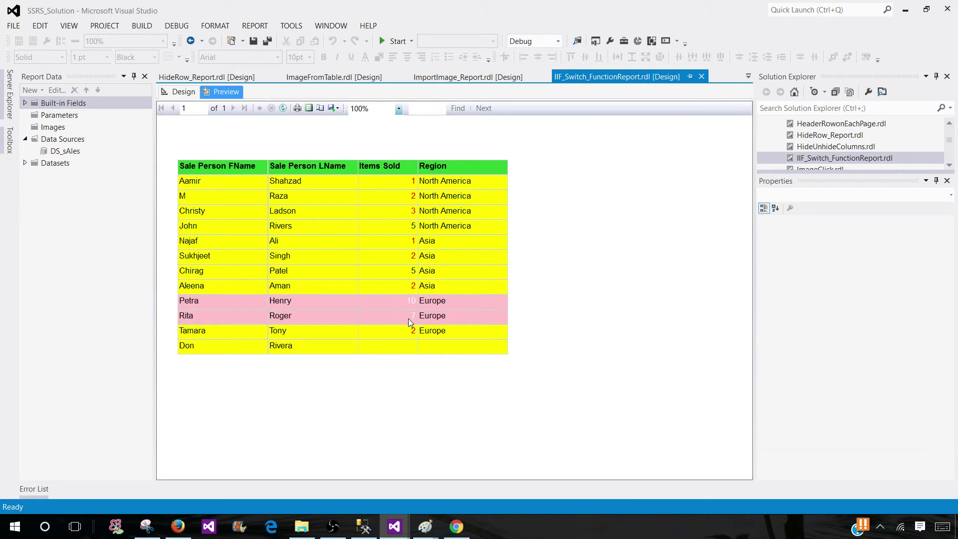
# Back in design, open the Color expression of the Items Sold value cell
pyautogui.click(182, 94)
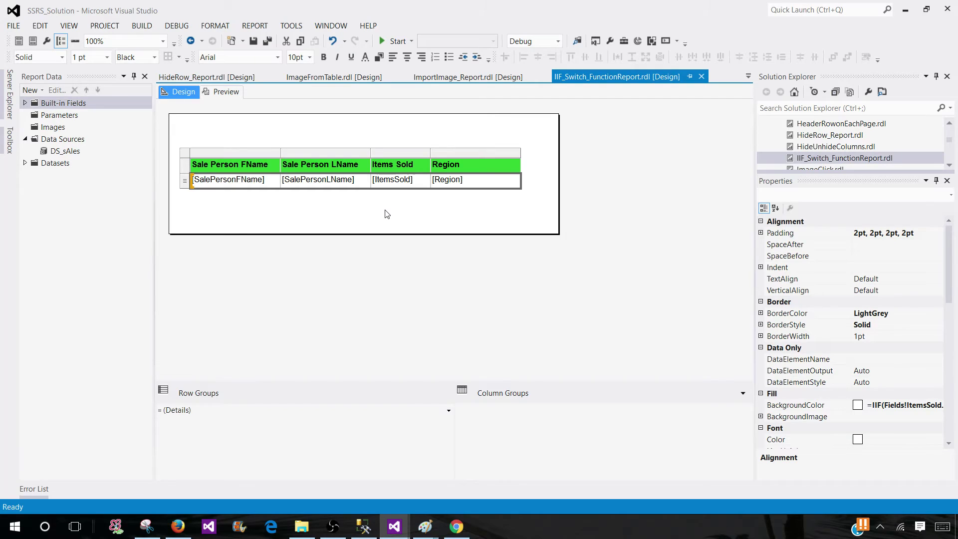
pyautogui.click(417, 212)
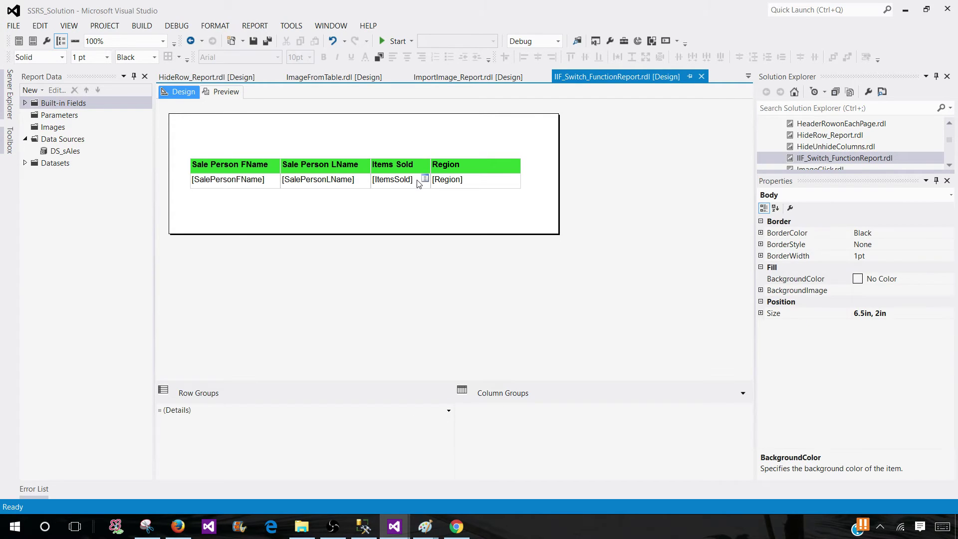
pyautogui.click(419, 184)
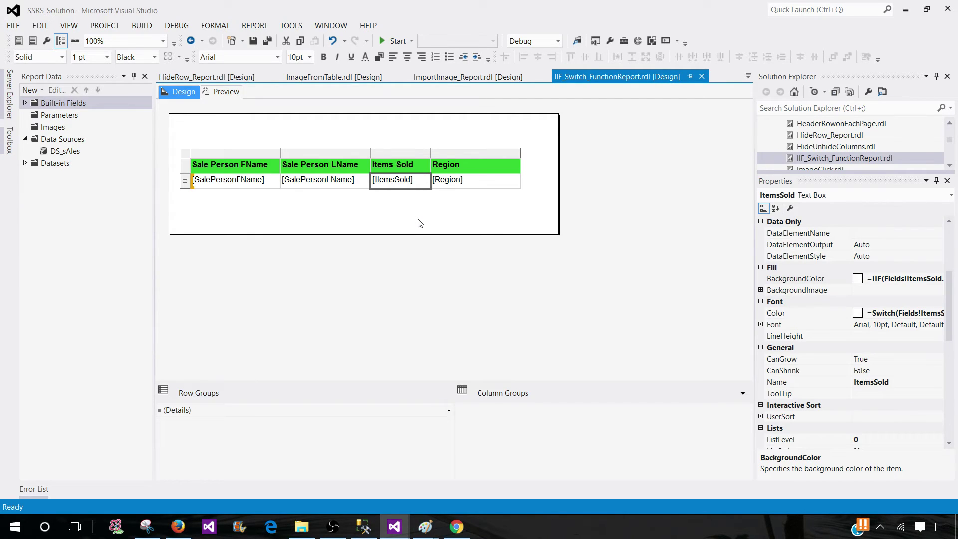
pyautogui.press('F4')
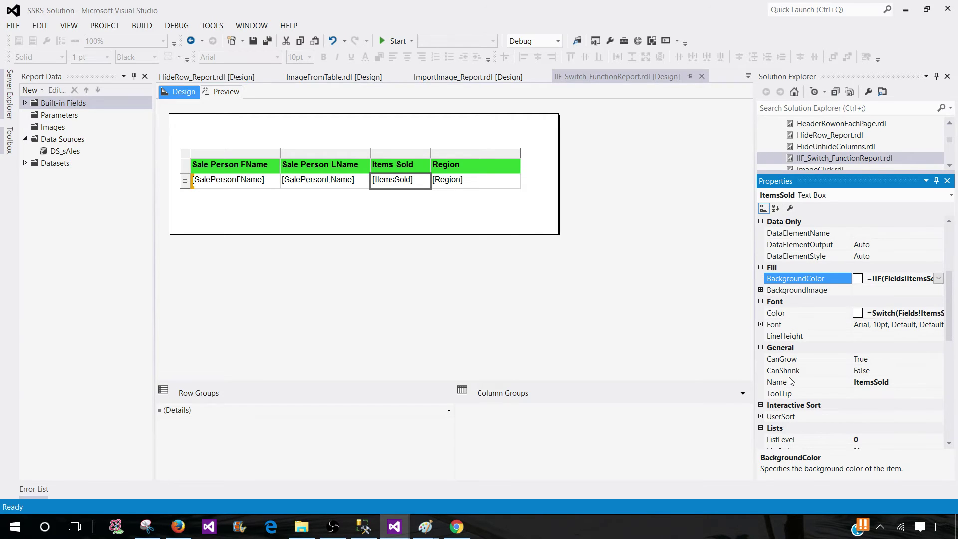
pyautogui.click(936, 314)
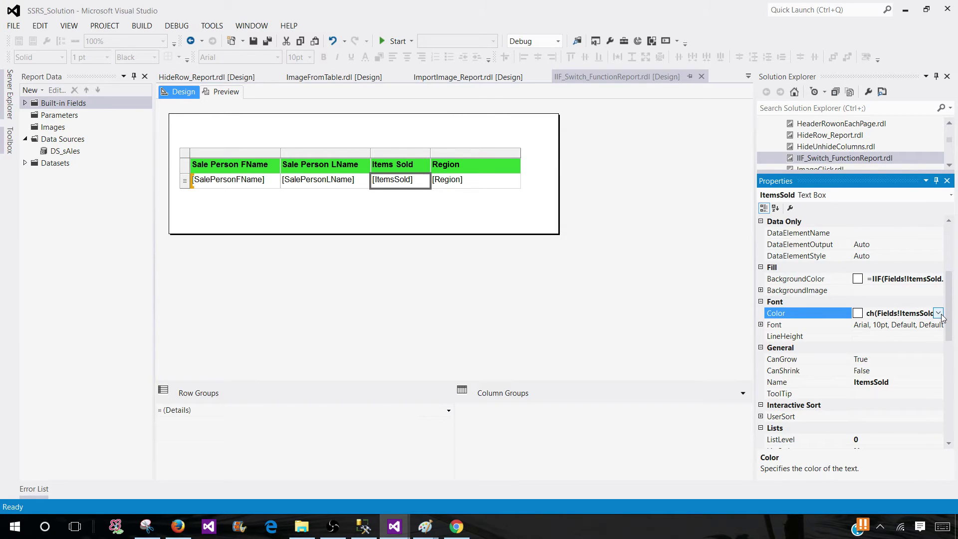
pyautogui.click(938, 313)
pyautogui.click(880, 420)
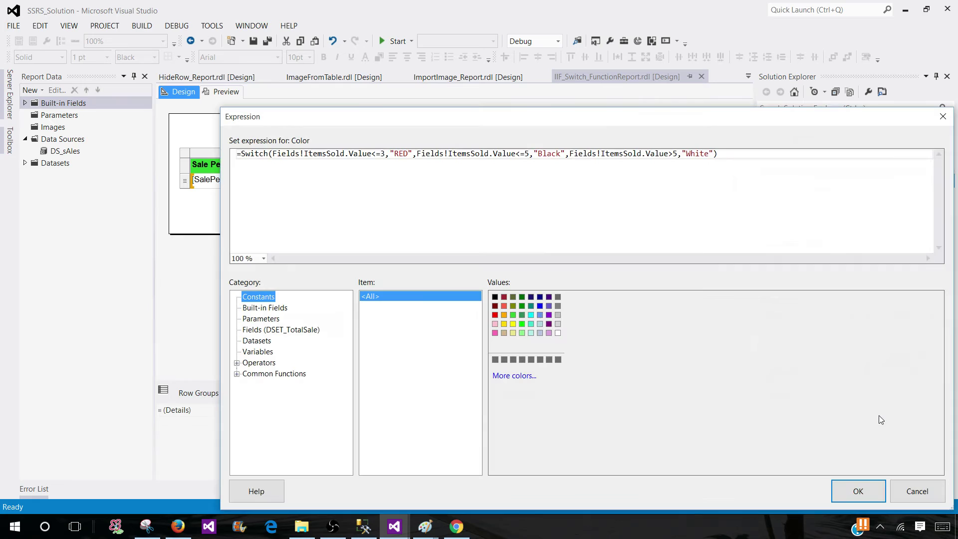
# Walk through the Switch expression's first condition and select its RED colour
pyautogui.click(257, 155)
pyautogui.doubleClick(257, 155)
pyautogui.click(292, 186)
pyautogui.moveTo(273, 153); pyautogui.dragTo(386, 155)
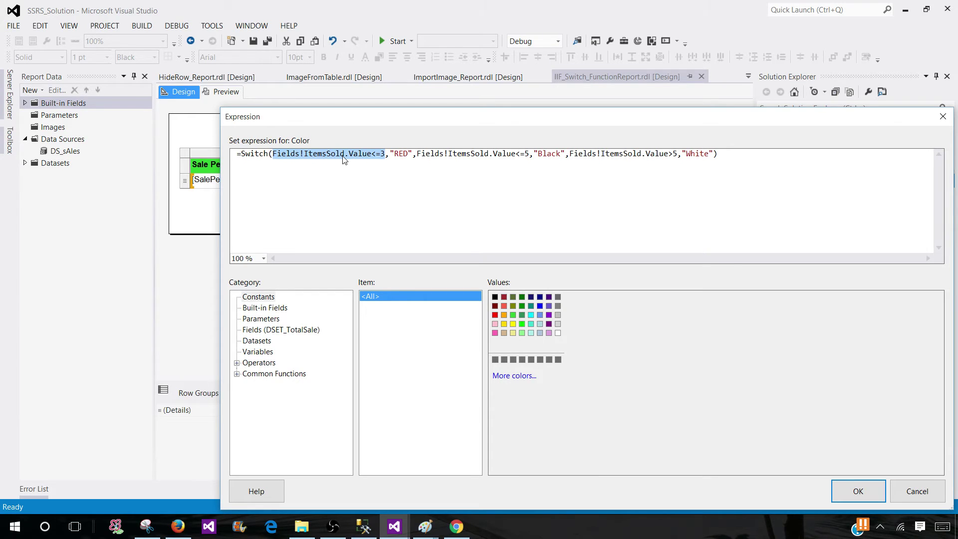
pyautogui.doubleClick(398, 156)
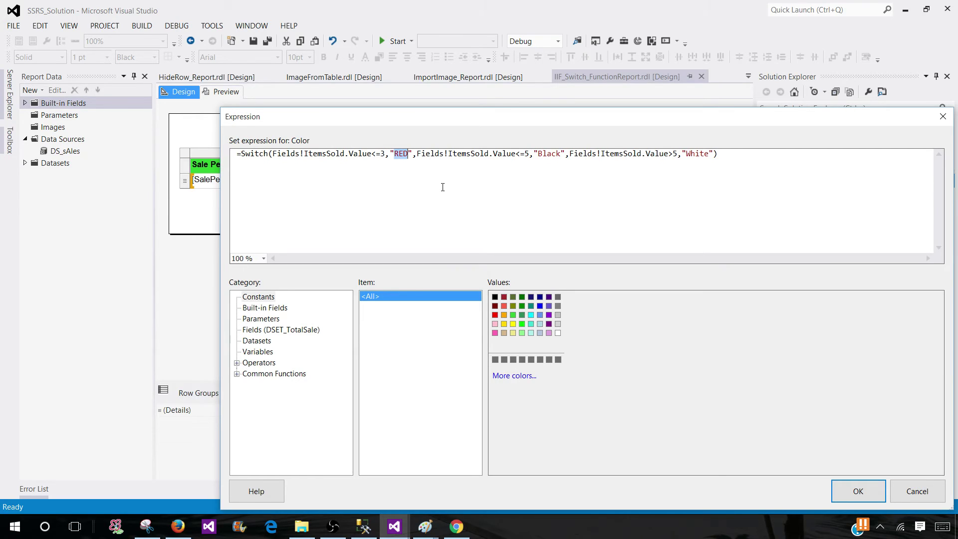
# Replace RED with Green, then review the Black (≤5) and White (>5) branches
pyautogui.write('Green')
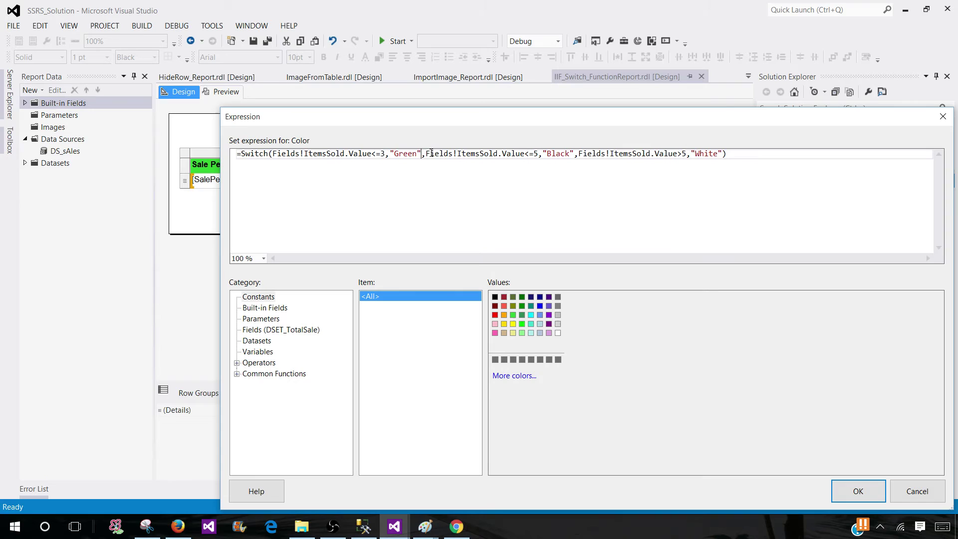
pyautogui.moveTo(426, 154); pyautogui.dragTo(539, 154)
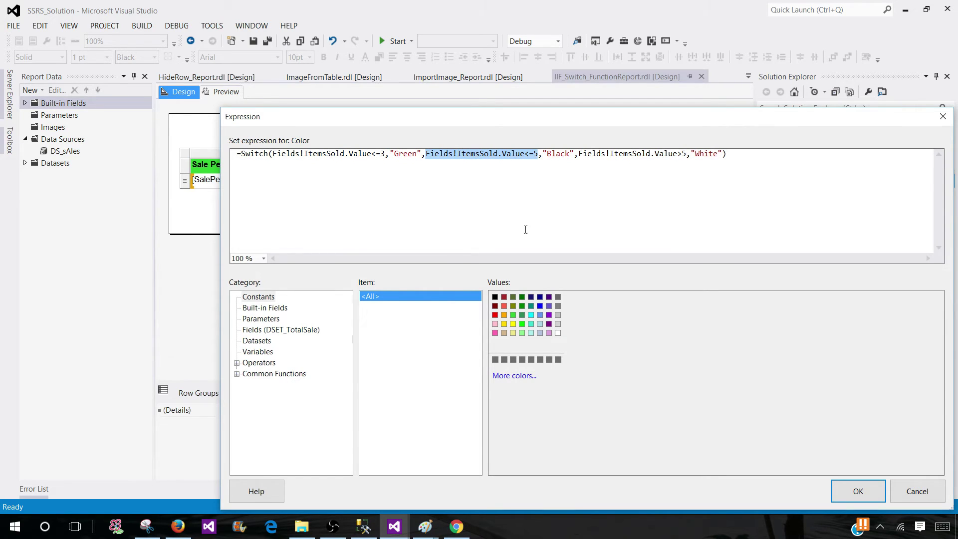
pyautogui.doubleClick(563, 154)
pyautogui.click(572, 161)
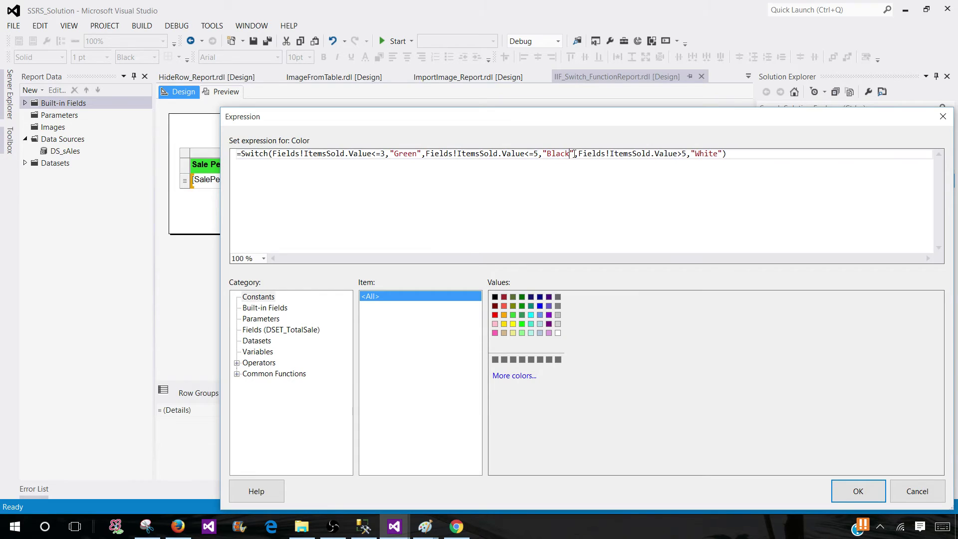
pyautogui.moveTo(578, 154); pyautogui.dragTo(677, 155)
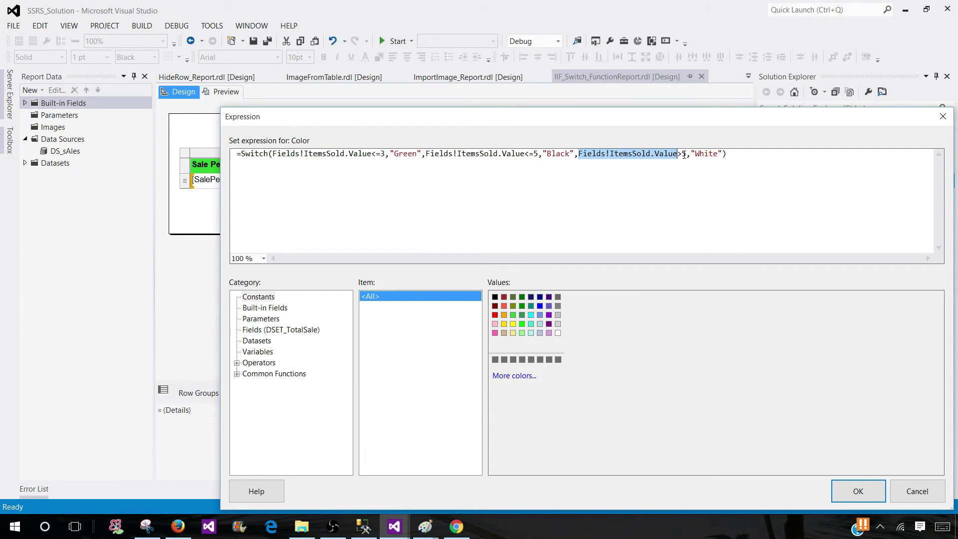
pyautogui.click(683, 155)
pyautogui.doubleClick(705, 154)
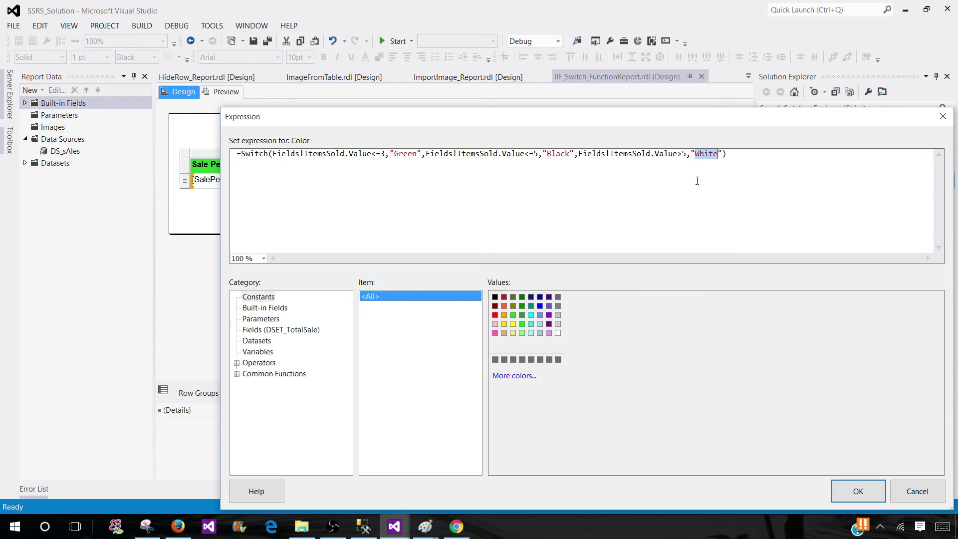
pyautogui.click(701, 165)
# Review the three Switch conditions with their Green, Black and White results, then accept the expression
pyautogui.moveTo(273, 154); pyautogui.dragTo(386, 154)
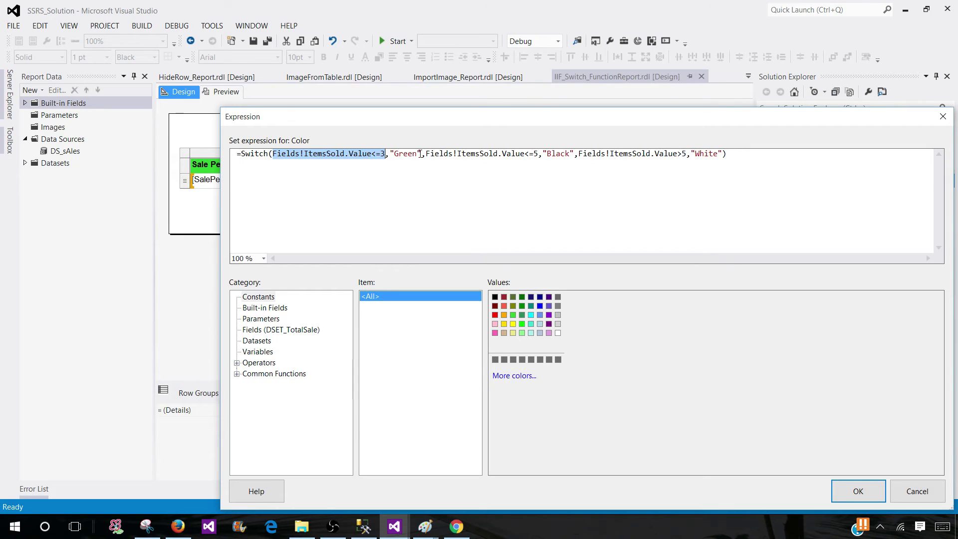
pyautogui.click(313, 170)
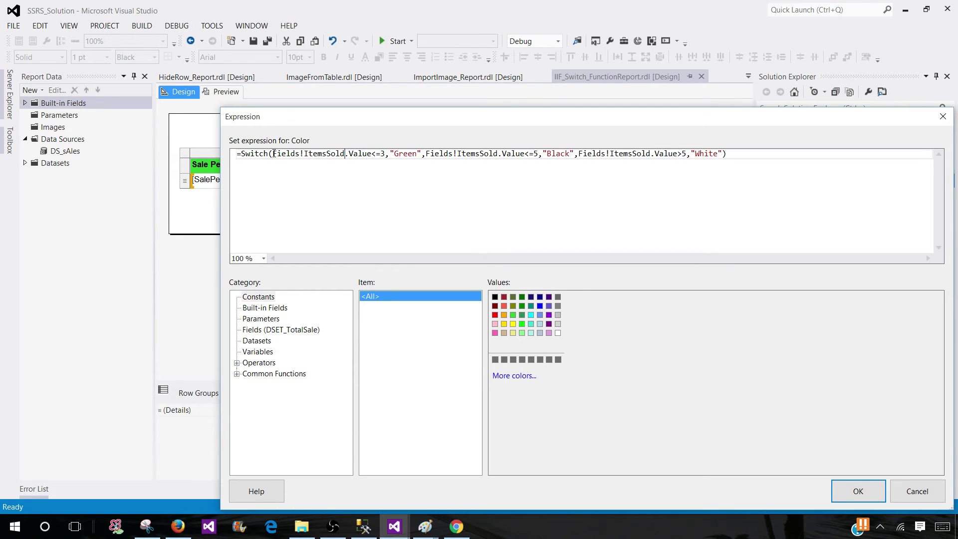
pyautogui.moveTo(273, 154); pyautogui.dragTo(724, 156)
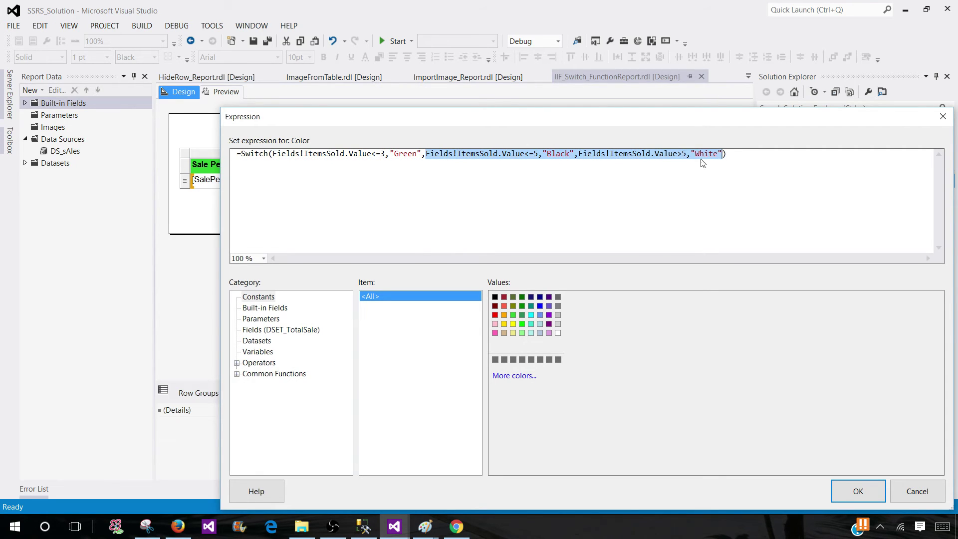
pyautogui.click(469, 166)
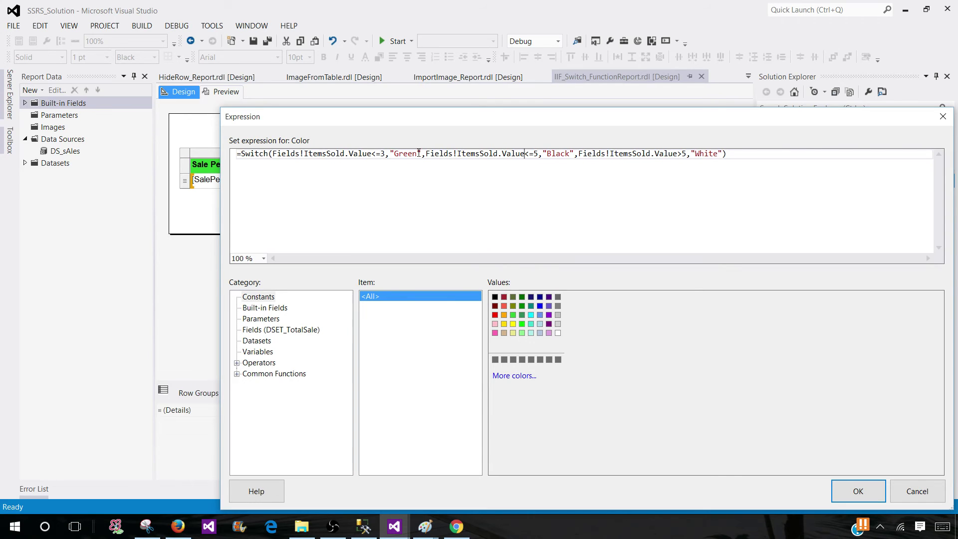
pyautogui.doubleClick(354, 155)
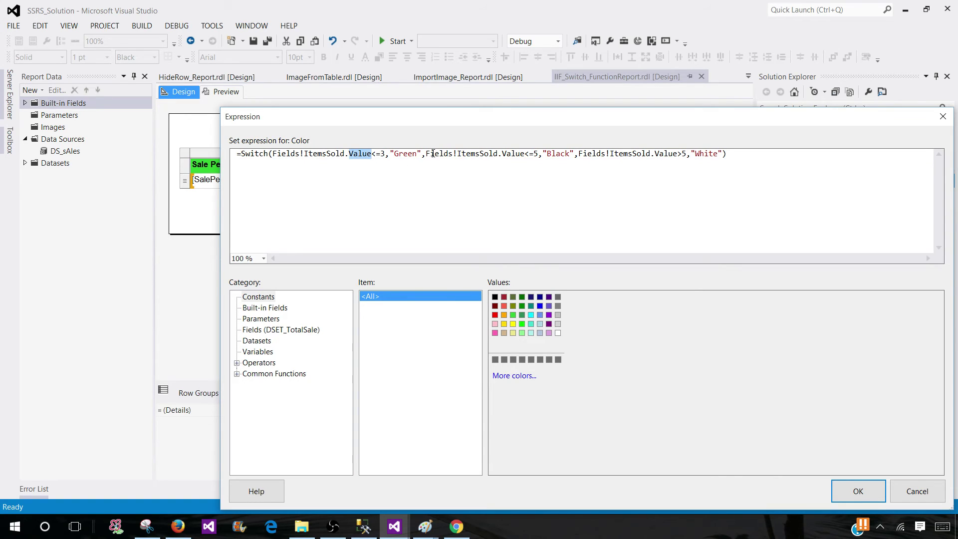
pyautogui.moveTo(426, 154)
pyautogui.mouseDown()
pyautogui.moveTo(575, 154)
pyautogui.moveTo(426, 154)
pyautogui.mouseUp()
pyautogui.click(579, 159)
pyautogui.click(554, 180)
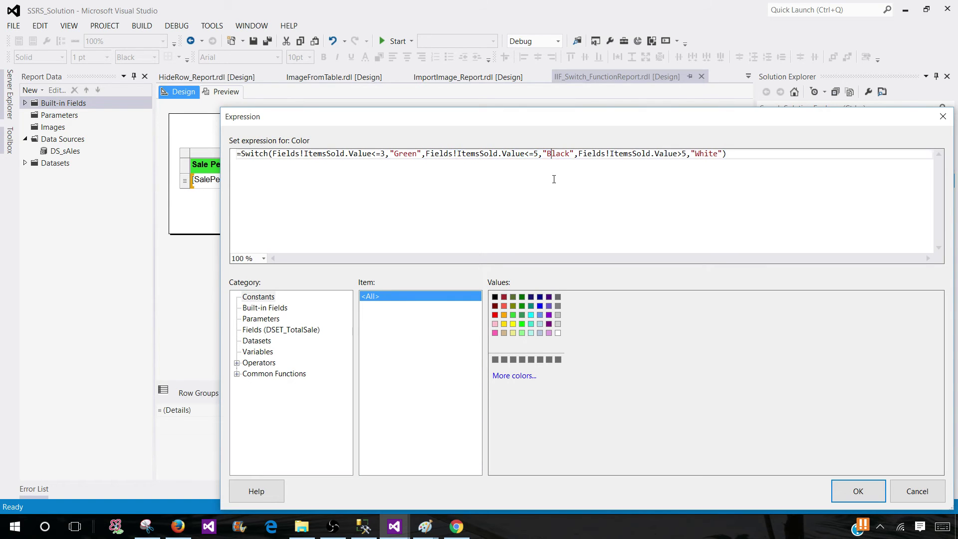
pyautogui.moveTo(578, 159); pyautogui.dragTo(711, 160)
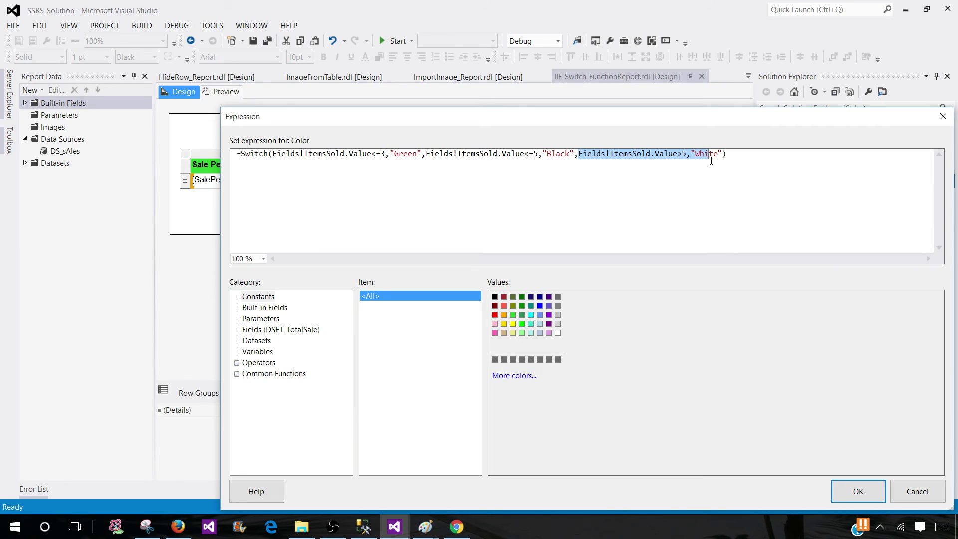
pyautogui.click(680, 183)
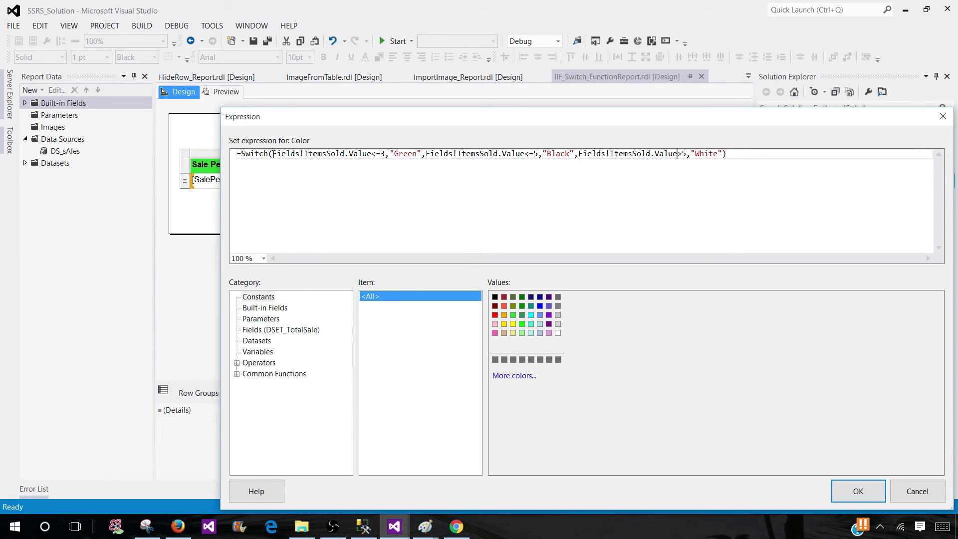
pyautogui.moveTo(273, 154); pyautogui.dragTo(381, 154)
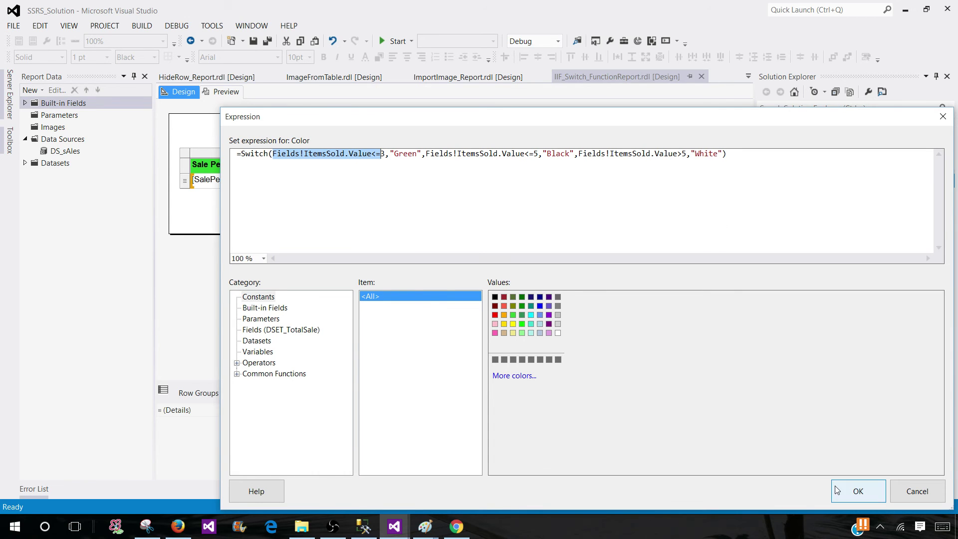
pyautogui.click(851, 489)
# Preview the report showing green, black and white Items Sold values on yellow and pink rows
pyautogui.click(245, 130)
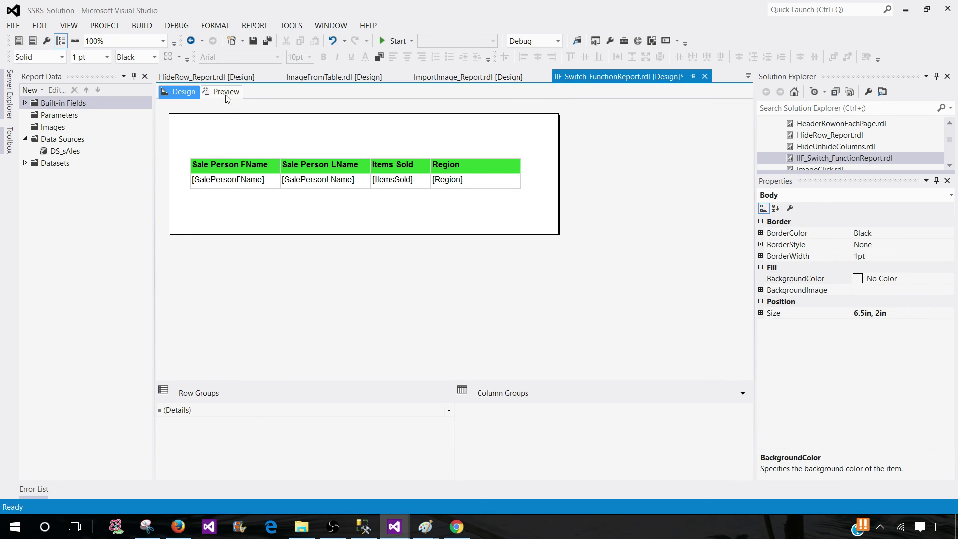
pyautogui.click(226, 91)
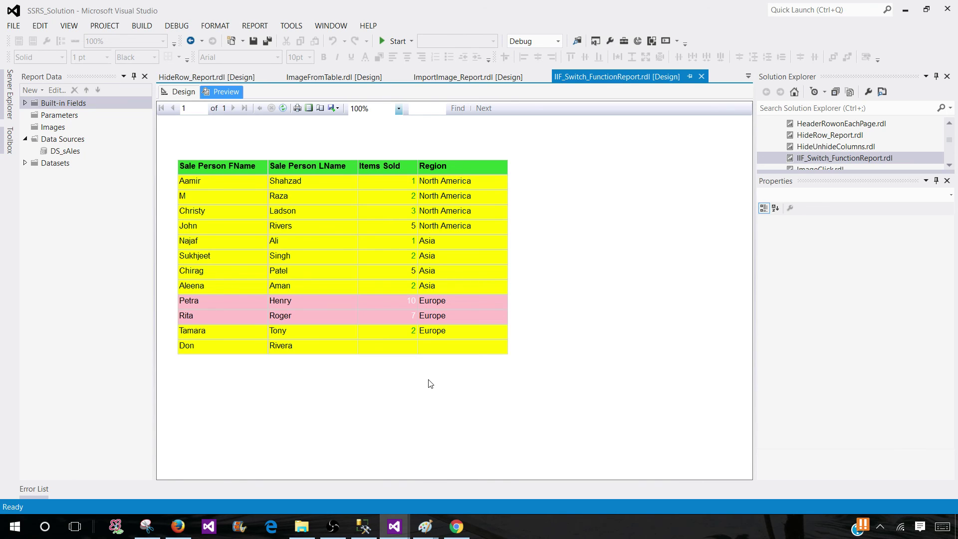
pyautogui.click(620, 531)
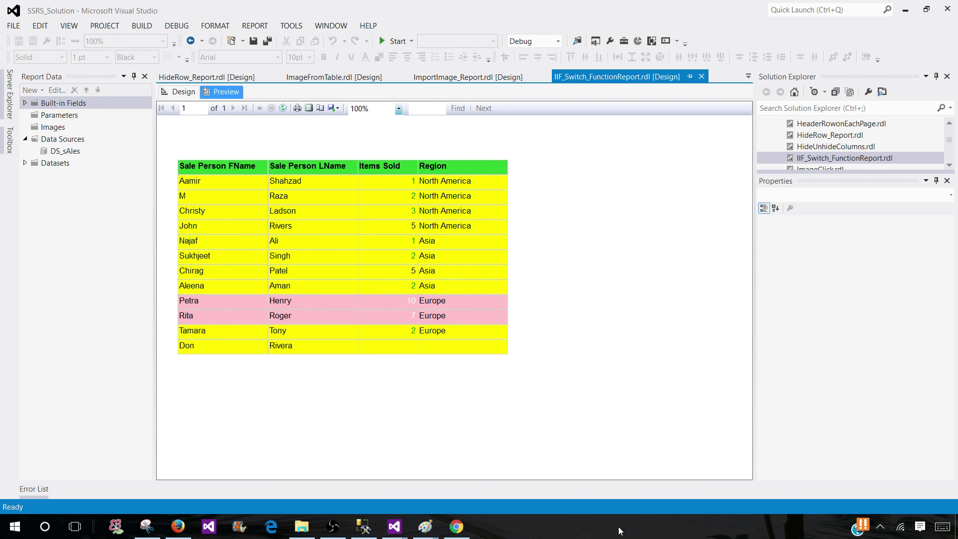